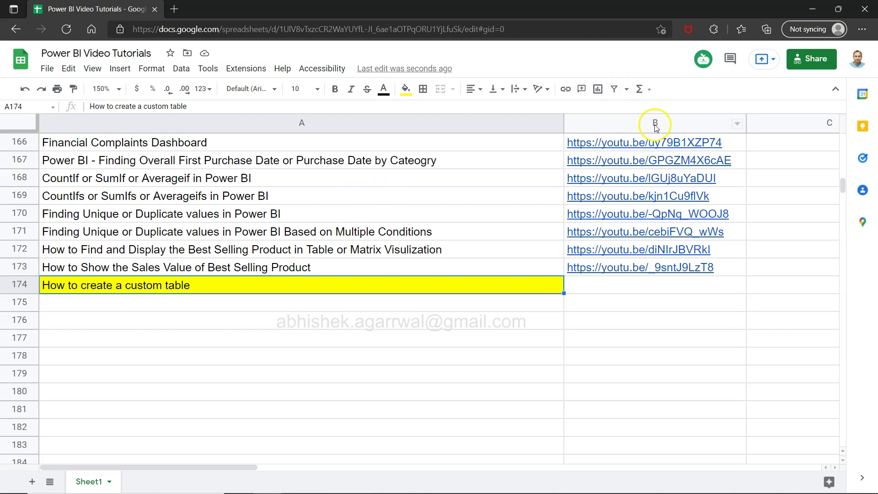
{"action": "left_click", "coordinate": [459, 24]}
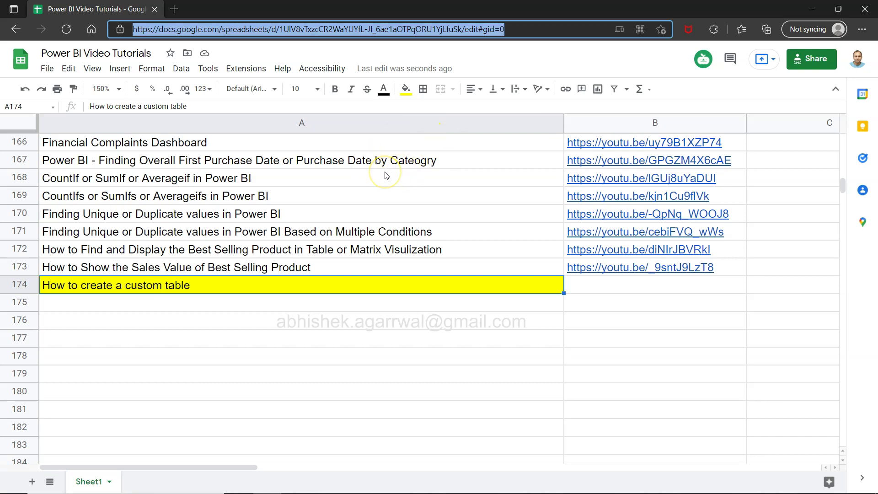
{"action": "scroll", "coordinate": [386, 176], "scroll_direction": "up", "scroll_amount": 1}
{"action": "scroll", "coordinate": [385, 175], "scroll_direction": "up", "scroll_amount": 1}
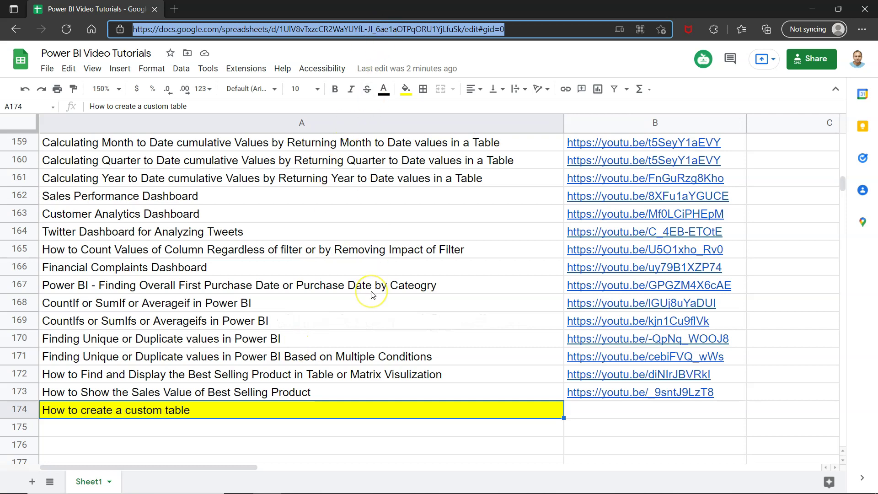
{"action": "scroll", "coordinate": [371, 295], "scroll_direction": "down", "scroll_amount": 2}
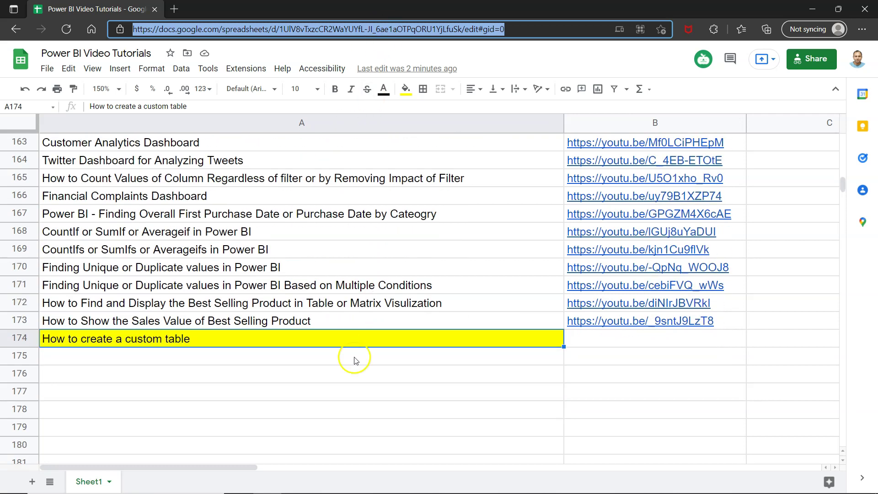
Step: Switch to Power BI Desktop, showing the Sales Dashboard report on its empty Page 12
{"action": "left_click", "coordinate": [379, 302]}
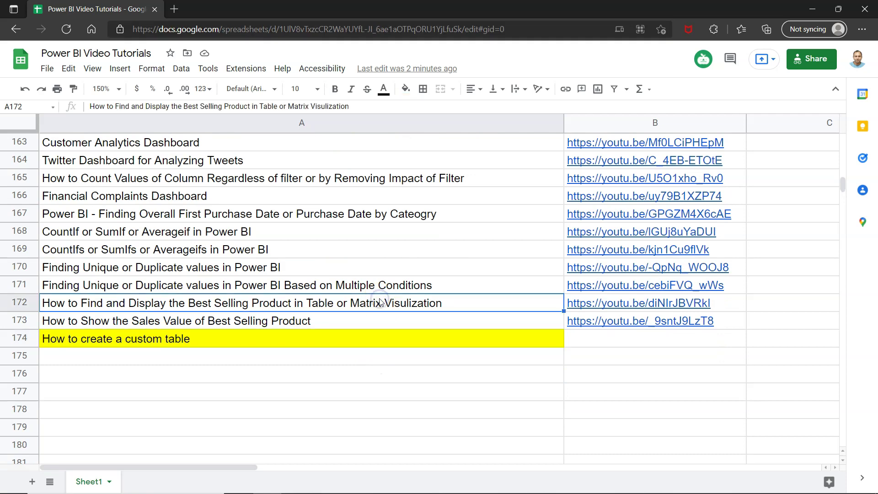
{"action": "key", "text": "alt+Tab"}
{"action": "key", "text": "alt+Tab"}
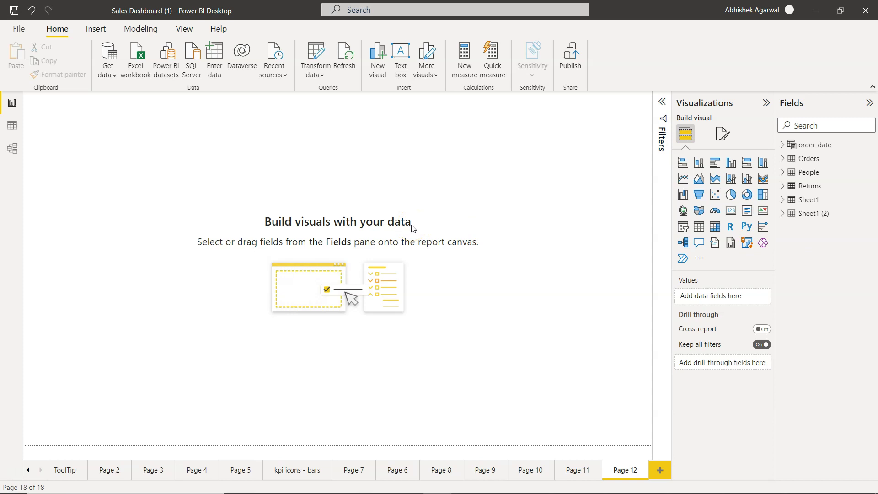
Step: Create an Enter data table with two columns named Project Code and Project Name
{"action": "left_click", "coordinate": [215, 59]}
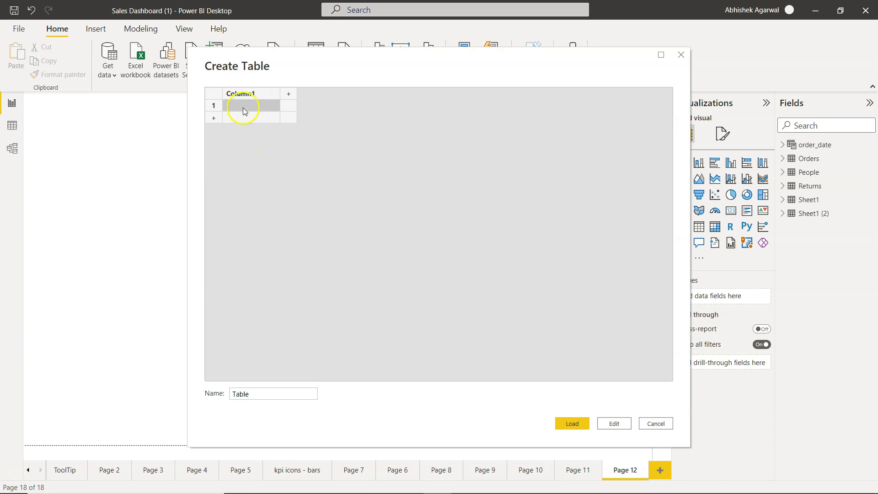
{"action": "left_click", "coordinate": [256, 95]}
{"action": "double_click", "coordinate": [256, 94]}
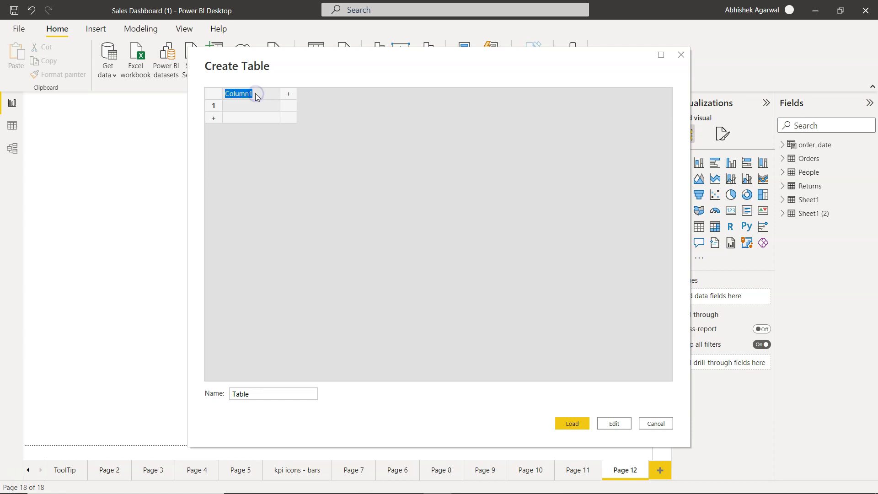
{"action": "type", "text": "Project Code"}
{"action": "left_click", "coordinate": [293, 95]}
{"action": "double_click", "coordinate": [307, 93]}
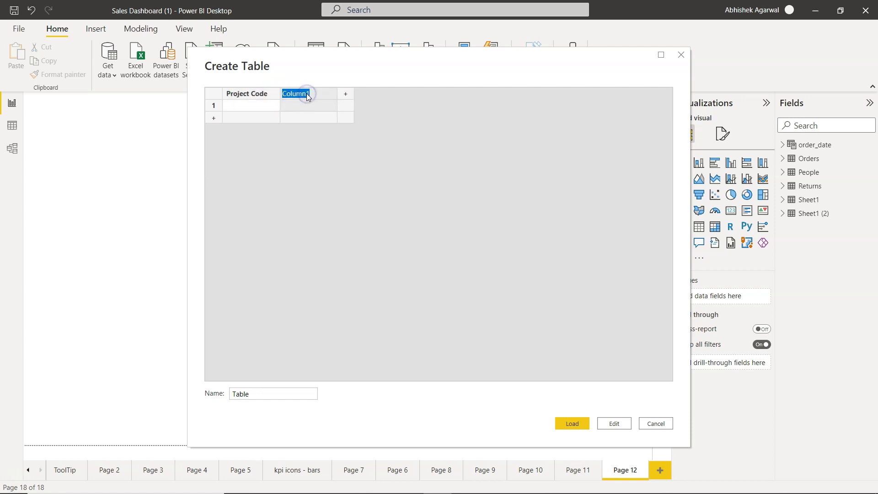
{"action": "type", "text": "Project Name"}
{"action": "left_click", "coordinate": [271, 112]}
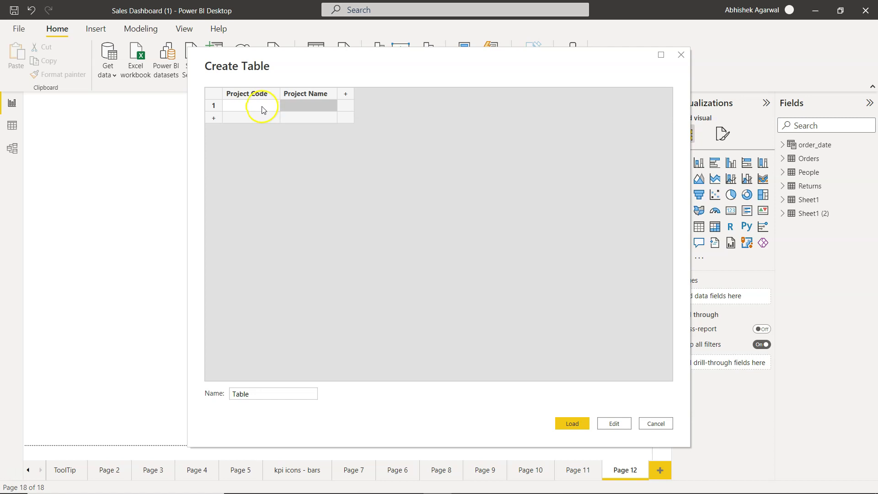
Step: Enter the first two rows: P01 AI and P02 Cloud Computing
{"action": "left_click", "coordinate": [261, 106]}
{"action": "type", "text": "P01"}
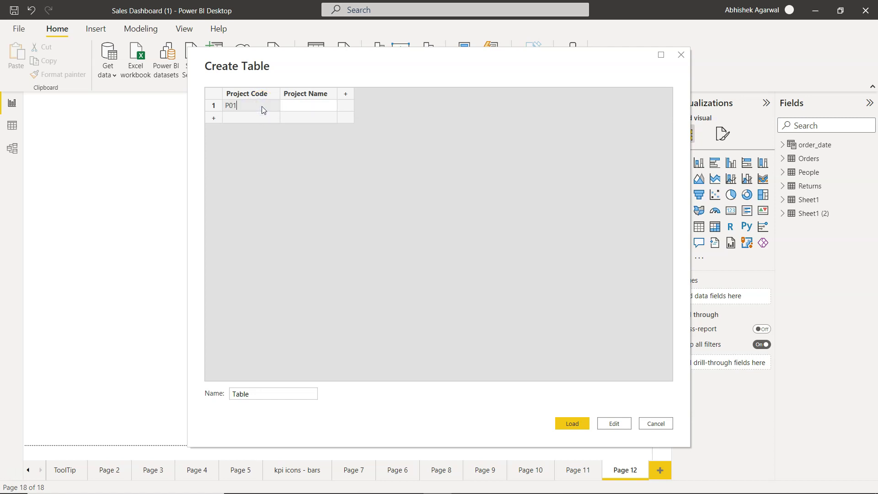
{"action": "key", "text": "Tab"}
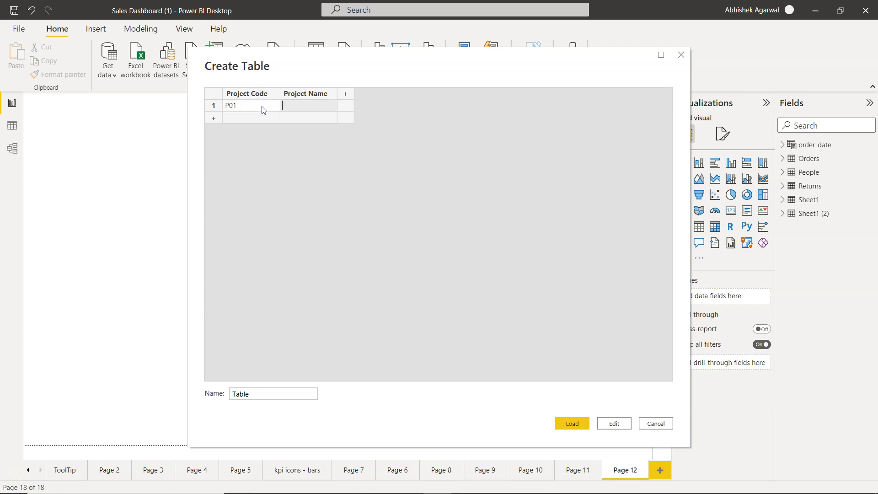
{"action": "type", "text": "Al"}
{"action": "left_click", "coordinate": [214, 119]}
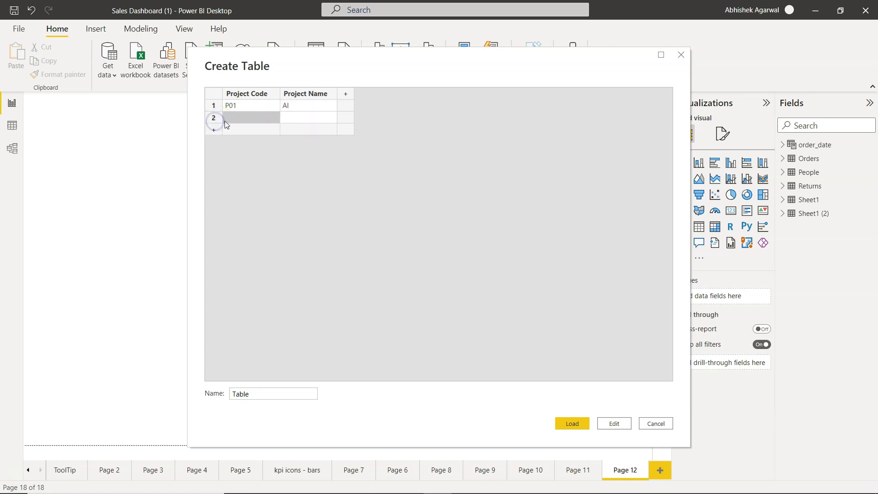
{"action": "type", "text": "P02"}
{"action": "key", "text": "Tab"}
{"action": "type", "text": "Cloud "}
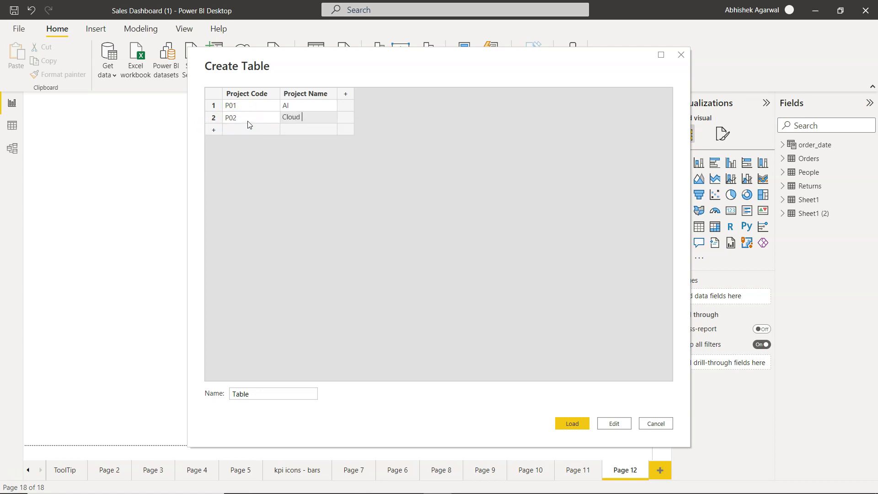
{"action": "type", "text": "Computing"}
{"action": "left_click", "coordinate": [257, 127]}
Step: Add a third row with code P02 and name IoT
{"action": "left_click", "coordinate": [215, 131]}
{"action": "left_click", "coordinate": [240, 133]}
{"action": "type", "text": "P0"}
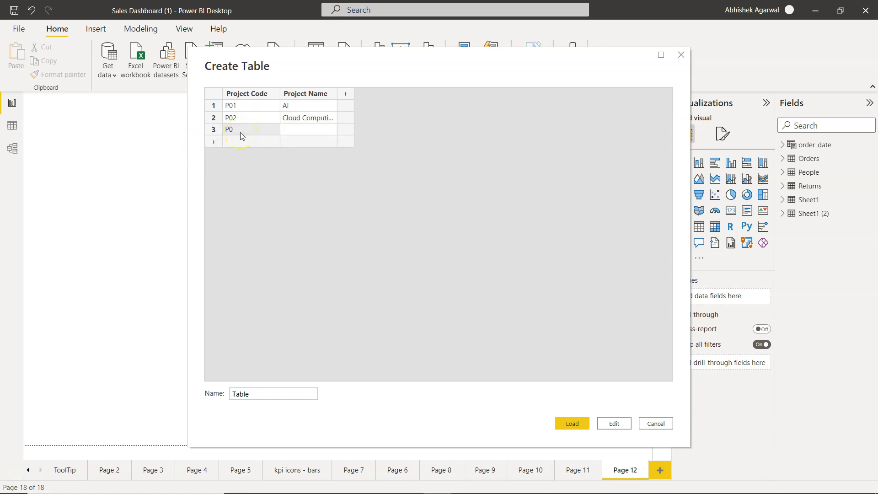
{"action": "type", "text": "2"}
{"action": "key", "text": "Tab"}
{"action": "type", "text": "IoT"}
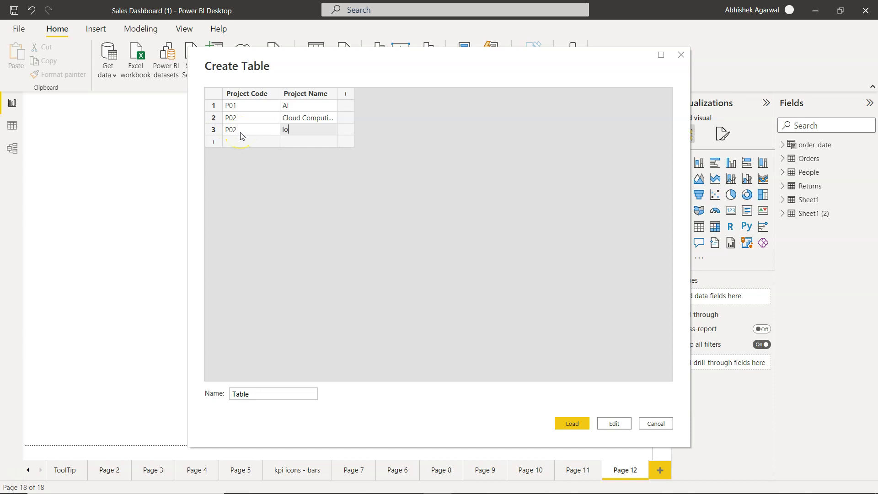
{"action": "left_click", "coordinate": [279, 169]}
Step: Replace the default name 'Table' with 'Projects' and load the table into the model
{"action": "left_click", "coordinate": [262, 394]}
{"action": "left_click", "coordinate": [262, 394]}
{"action": "left_click_drag", "start_coordinate": [262, 394], "coordinate": [210, 399]}
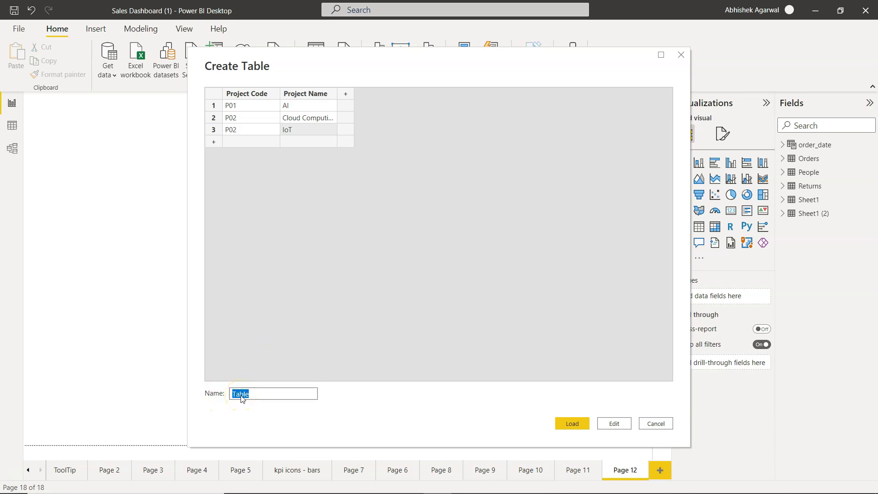
{"action": "type", "text": "Projects"}
{"action": "left_click", "coordinate": [576, 425]}
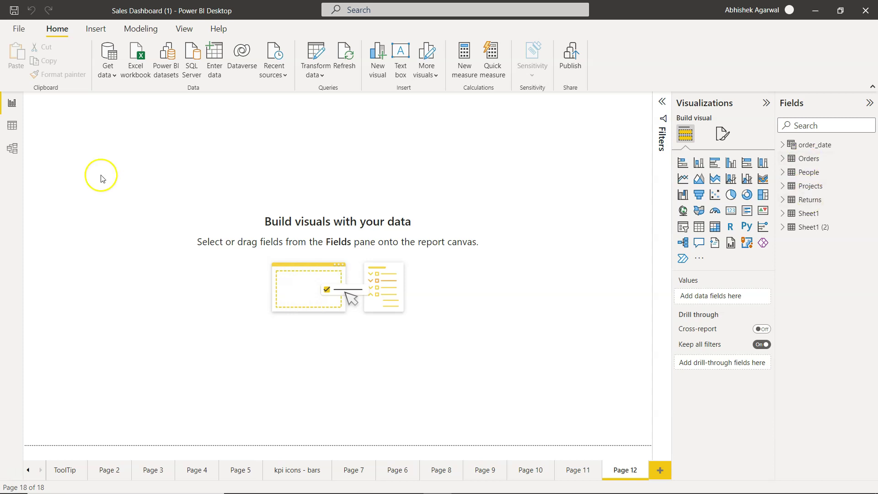
Step: Check the Projects rows in Data view, then show it in Model view with side panes collapsed
{"action": "left_click", "coordinate": [13, 125]}
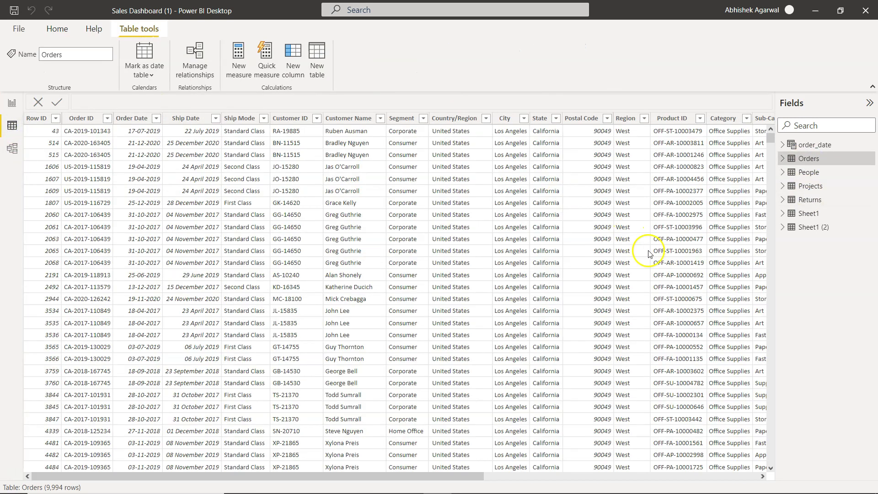
{"action": "left_click", "coordinate": [810, 186]}
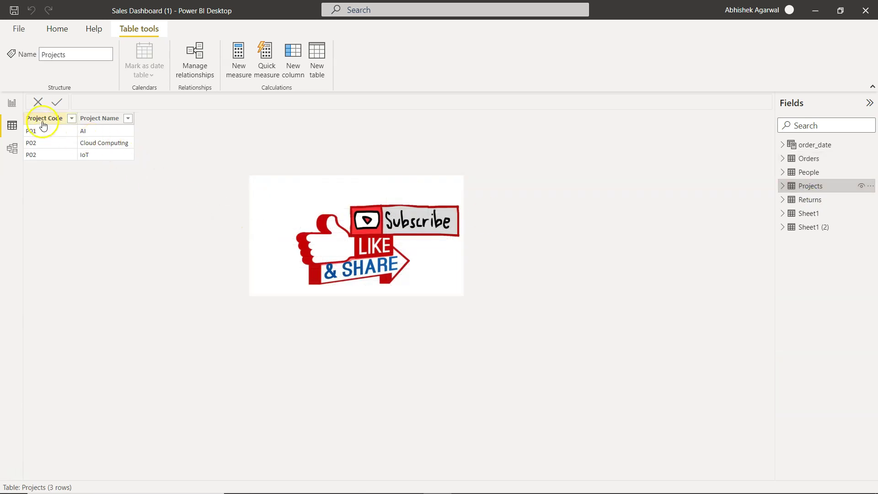
{"action": "left_click", "coordinate": [12, 149]}
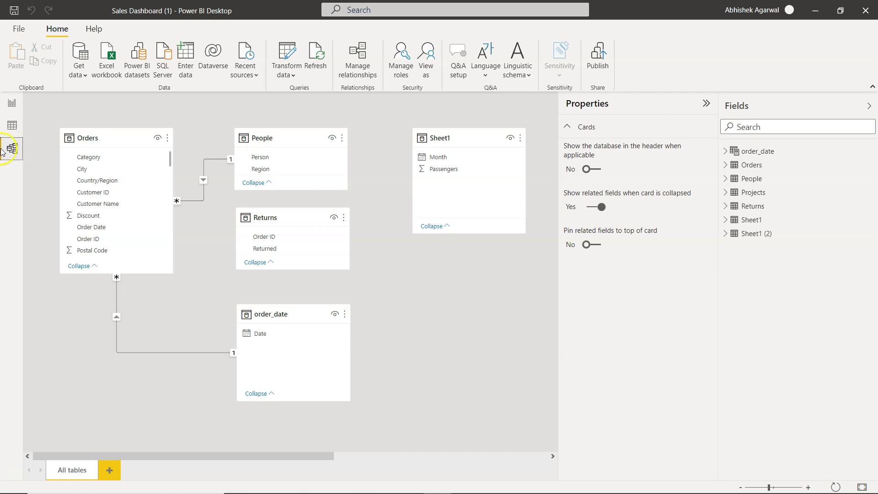
{"action": "left_click", "coordinate": [707, 104]}
{"action": "left_click", "coordinate": [869, 106]}
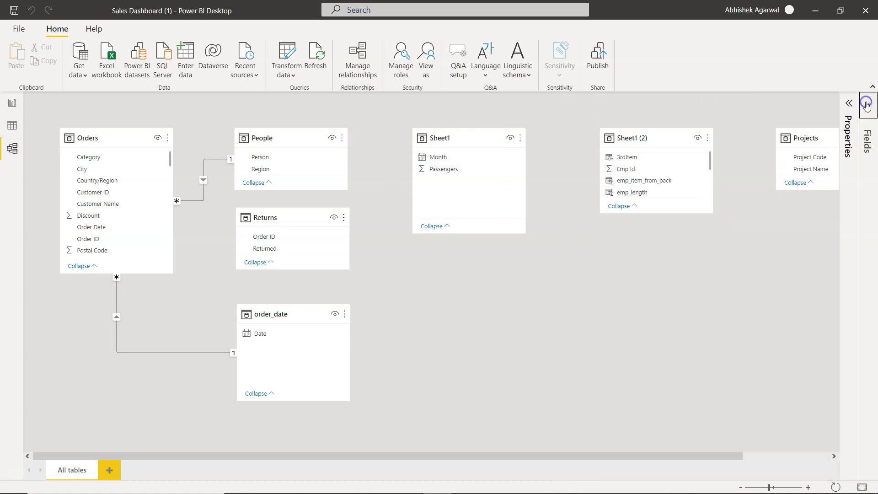
{"action": "scroll", "coordinate": [724, 293], "scroll_direction": "right", "scroll_amount": 2}
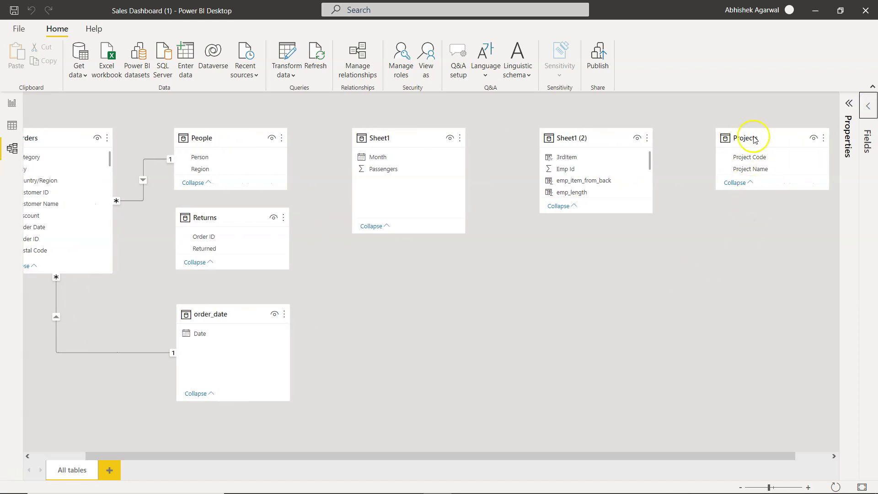
{"action": "scroll", "coordinate": [551, 294], "scroll_direction": "left", "scroll_amount": 1}
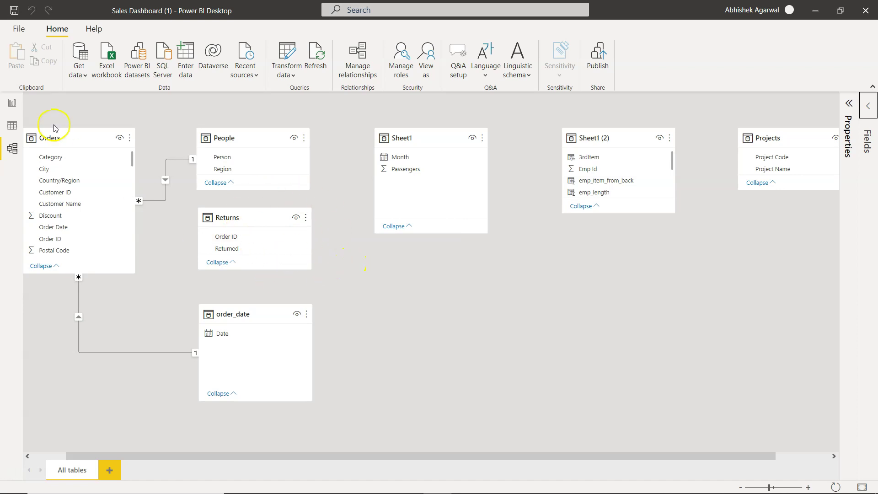
Step: Return to Report view on Page 12
{"action": "left_click", "coordinate": [13, 103]}
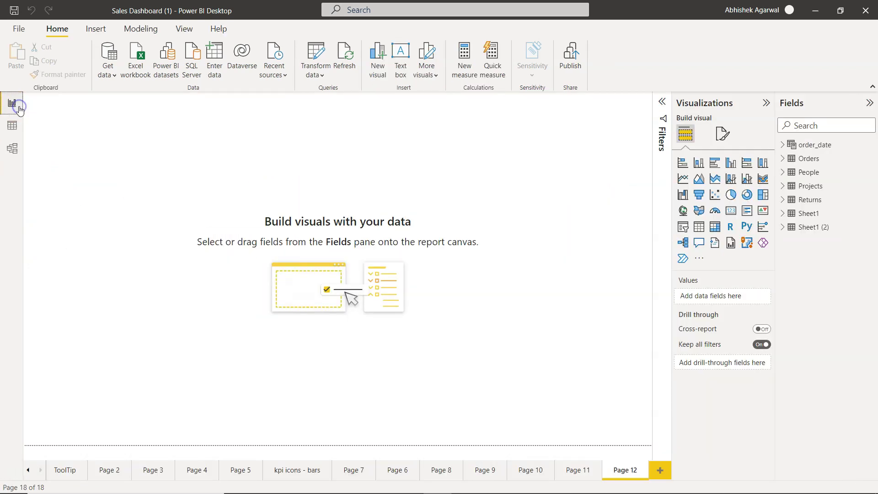